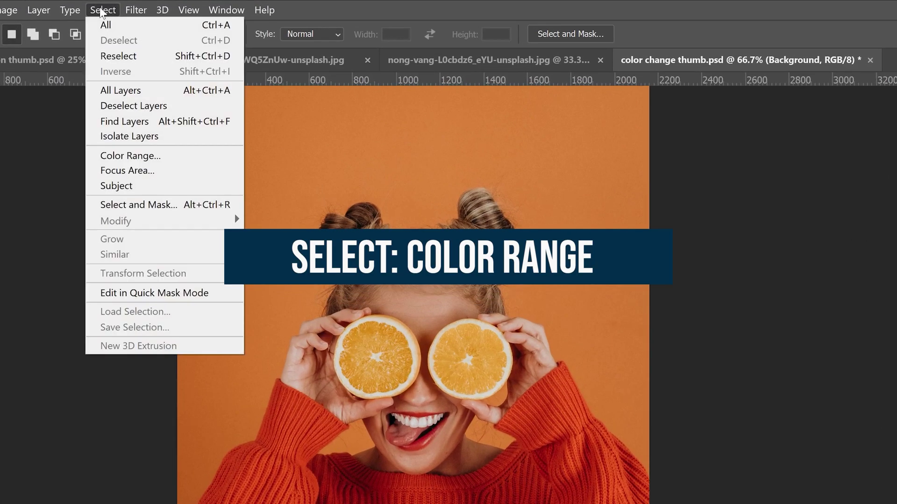
# Open the Color Range dialog from the Select menu
pyautogui.click(130, 156)
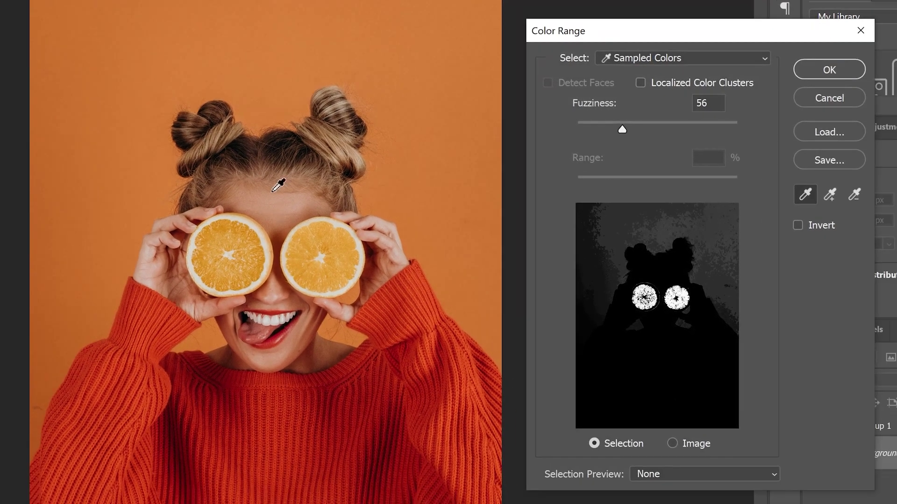
# Sample the orange slices, raise Fuzziness to 67, and add more slice samples
pyautogui.click(322, 236)
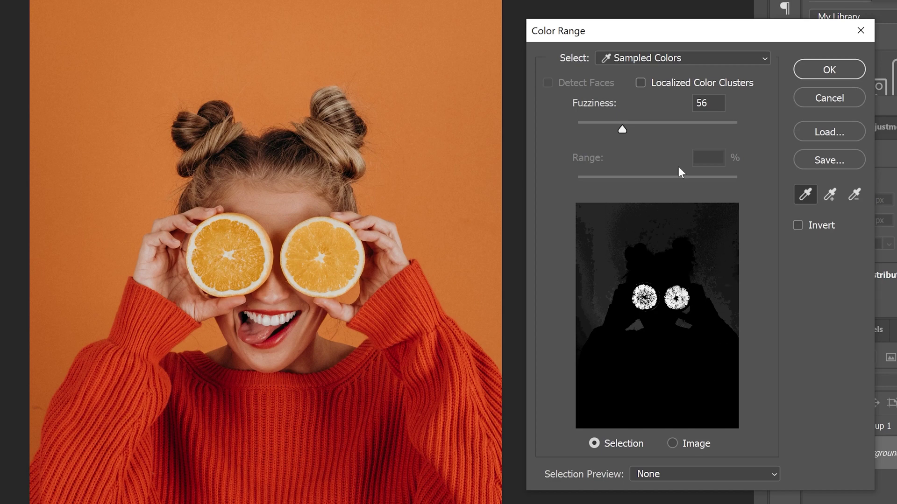
pyautogui.moveTo(620, 128); pyautogui.dragTo(632, 127)
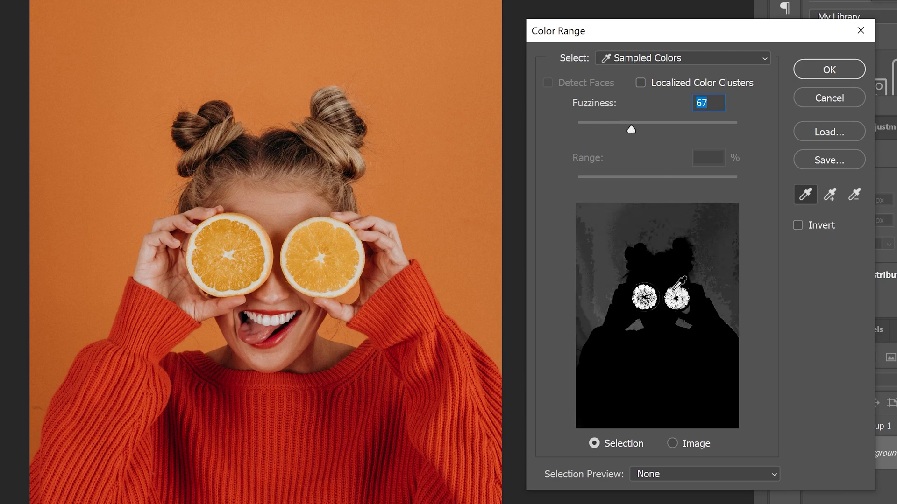
pyautogui.click(830, 196)
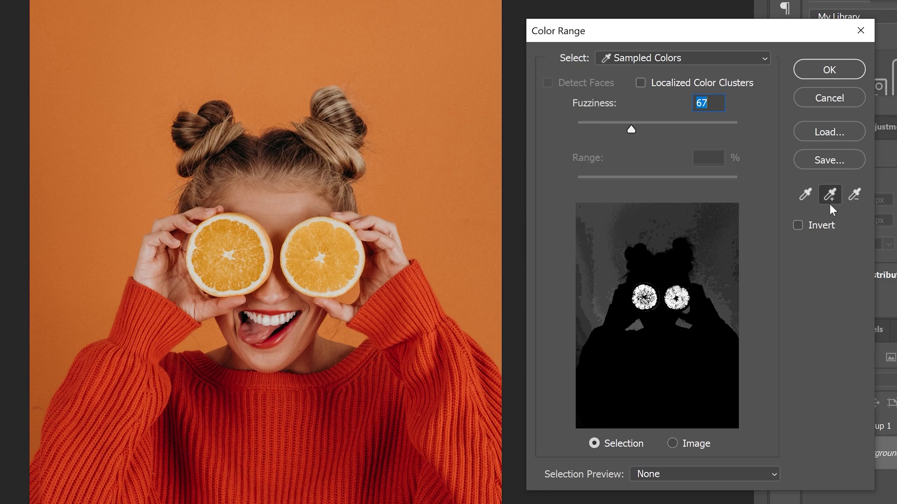
pyautogui.click(317, 239)
pyautogui.click(335, 275)
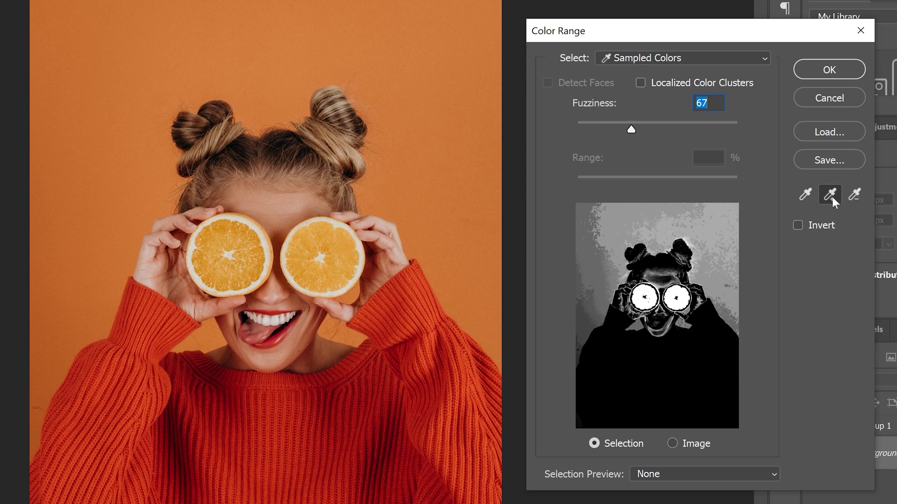
# Subtract hair, face, hands and background samples, then accept the colour range selection
pyautogui.click(856, 195)
pyautogui.click(664, 228)
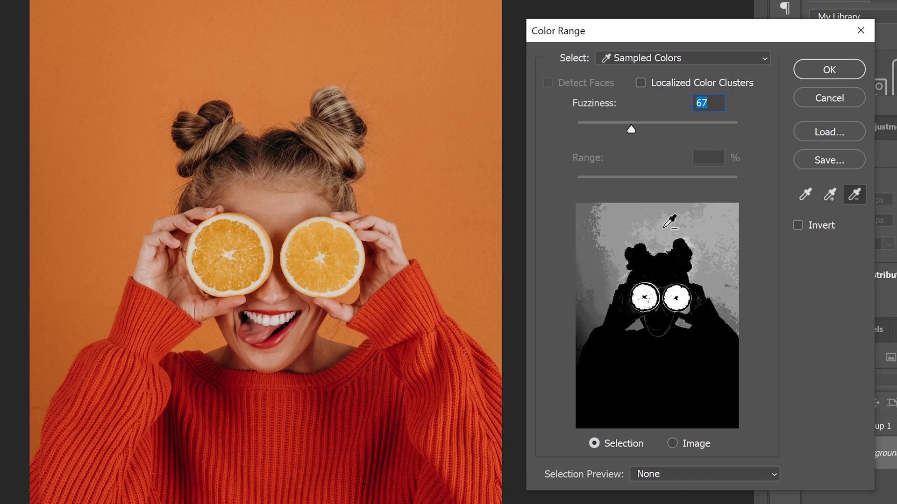
pyautogui.click(627, 226)
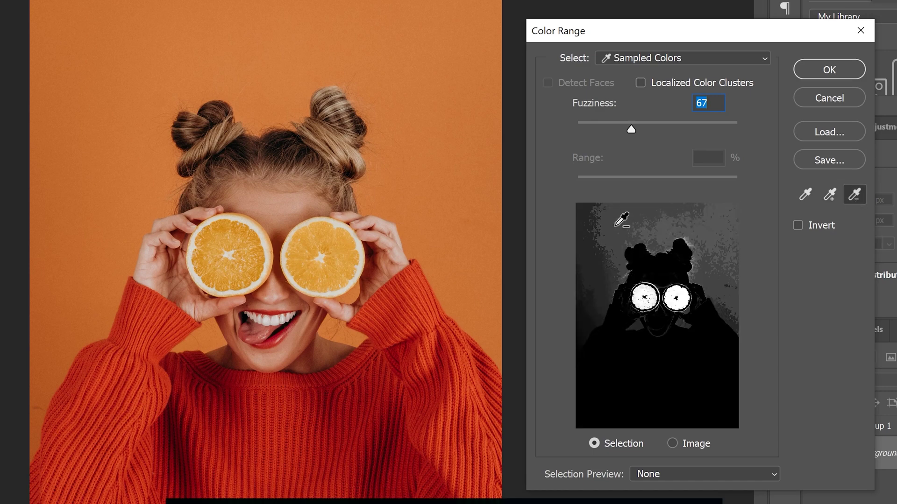
pyautogui.click(597, 257)
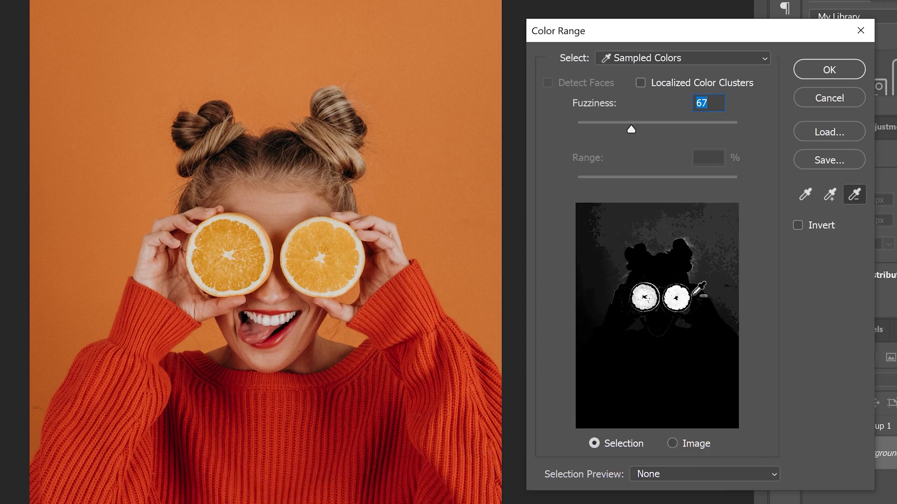
pyautogui.click(826, 69)
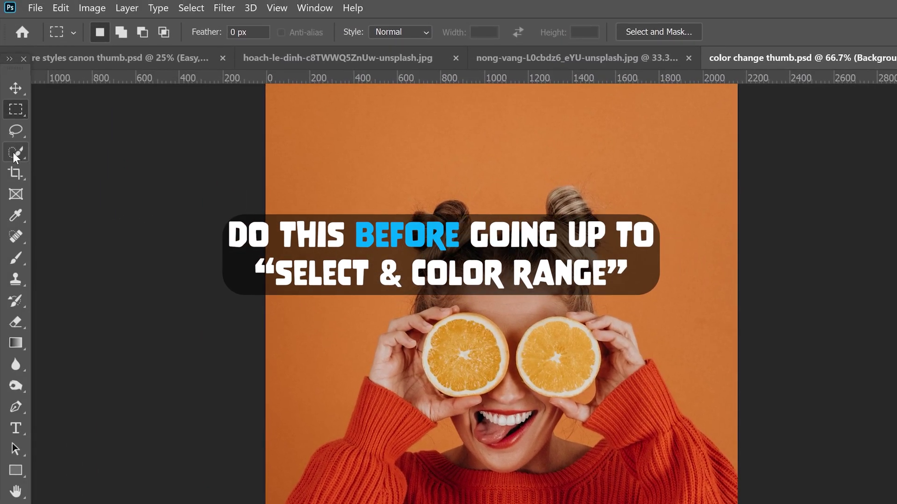
# Switch to the Lasso tool to loosely outline both orange slices
pyautogui.click(15, 131)
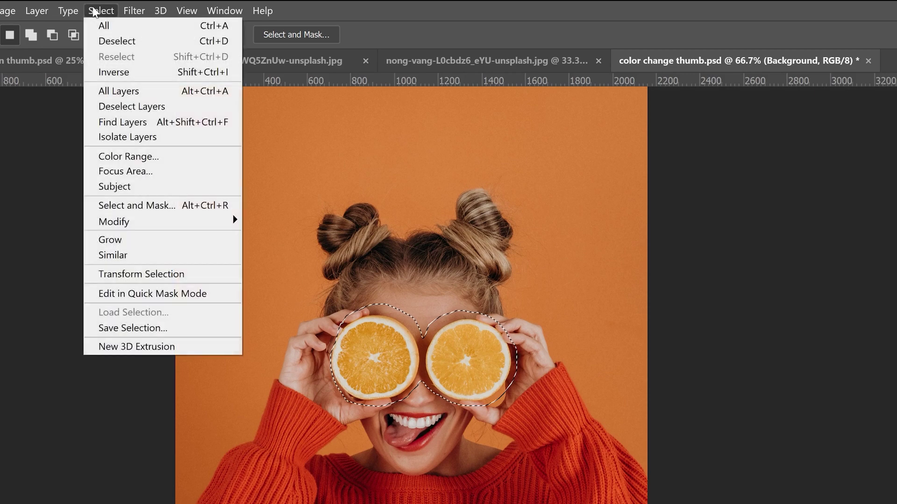
# In Color Range, add slice samples, subtract the background, set Fuzziness to 64, and accept
pyautogui.click(131, 156)
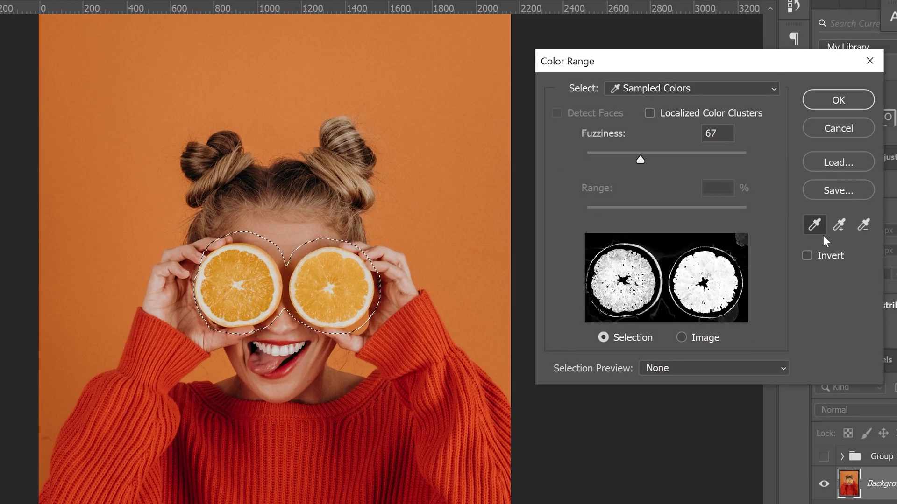
pyautogui.click(839, 224)
pyautogui.click(640, 268)
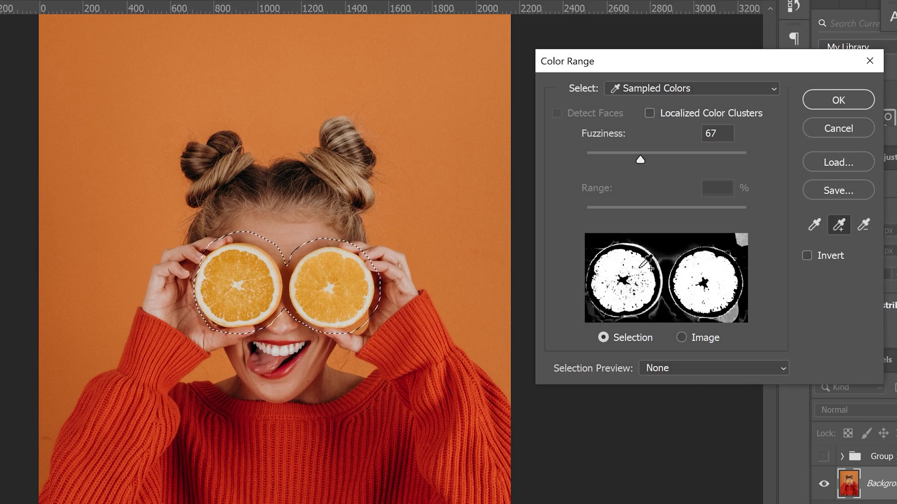
pyautogui.click(628, 260)
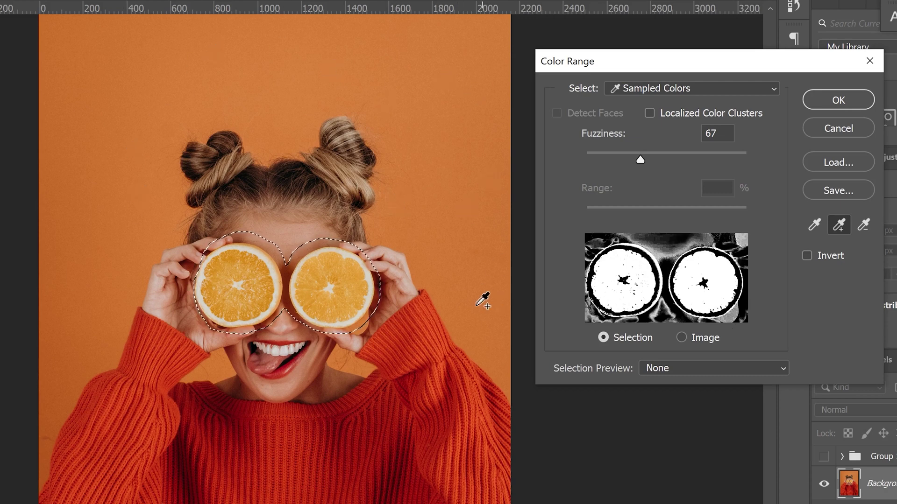
pyautogui.click(863, 225)
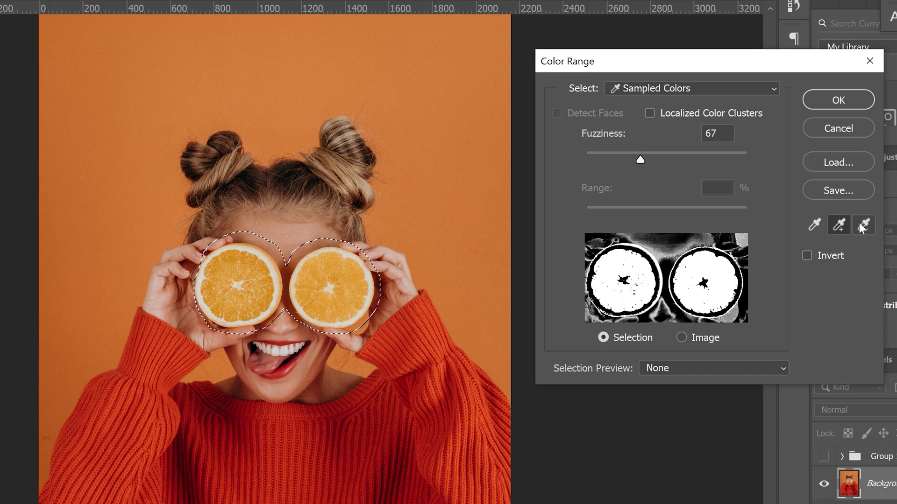
pyautogui.click(732, 318)
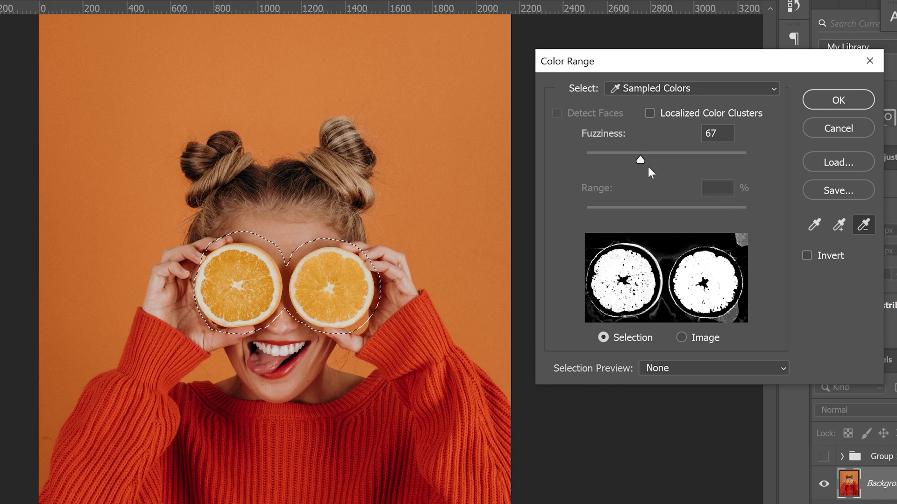
pyautogui.moveTo(642, 159)
pyautogui.mouseDown()
pyautogui.moveTo(657, 157)
pyautogui.moveTo(623, 156)
pyautogui.moveTo(635, 156)
pyautogui.mouseUp()
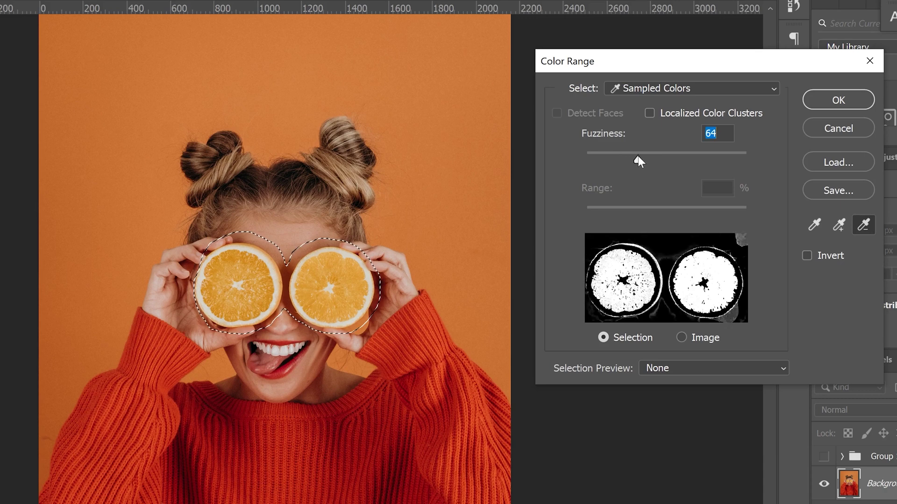
pyautogui.click(823, 100)
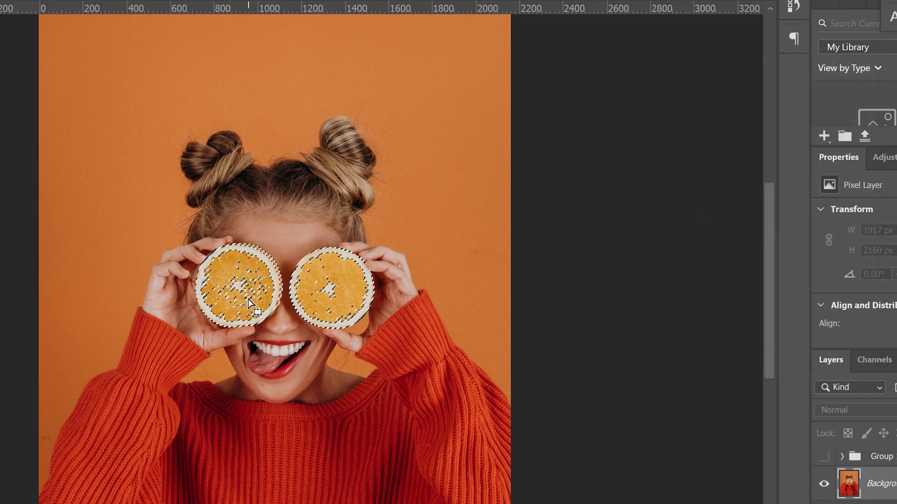
# Add a Hue/Saturation adjustment on the slices and shift Hue left to make them pink
pyautogui.press('l')
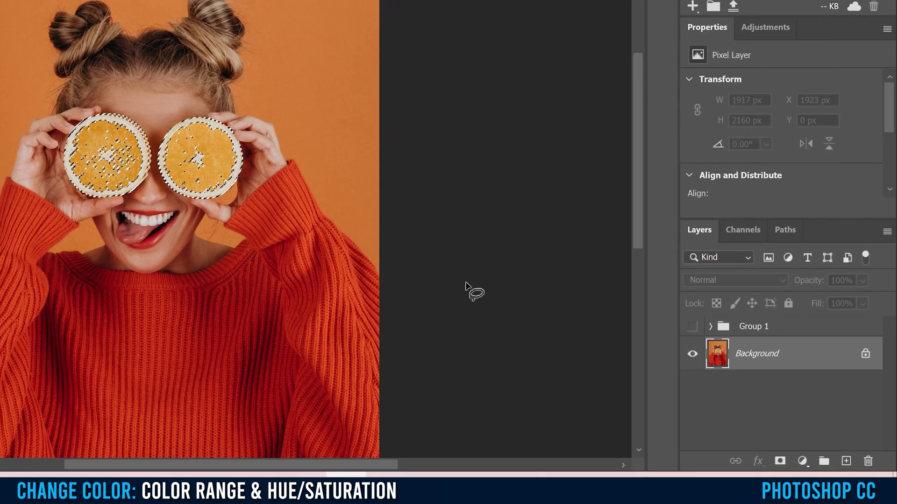
pyautogui.click(802, 461)
pyautogui.click(827, 308)
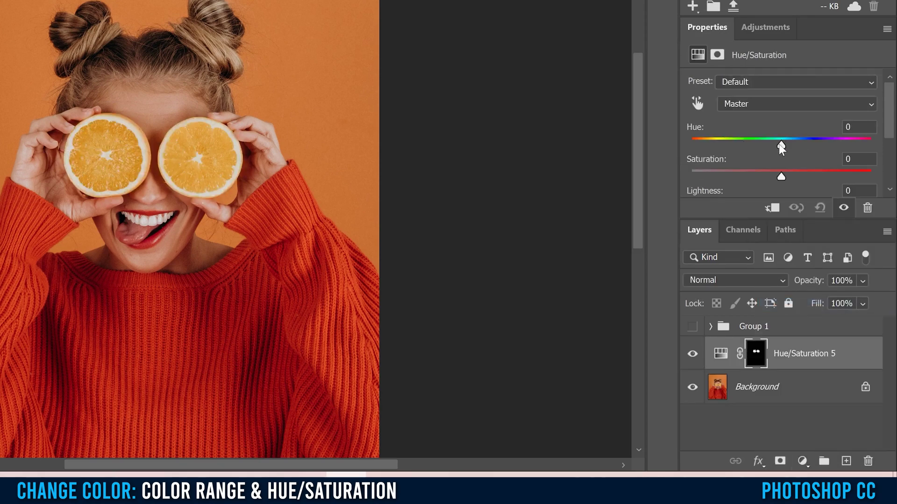
pyautogui.moveTo(778, 144)
pyautogui.mouseDown()
pyautogui.moveTo(728, 137)
pyautogui.moveTo(841, 143)
pyautogui.moveTo(761, 145)
pyautogui.mouseUp()
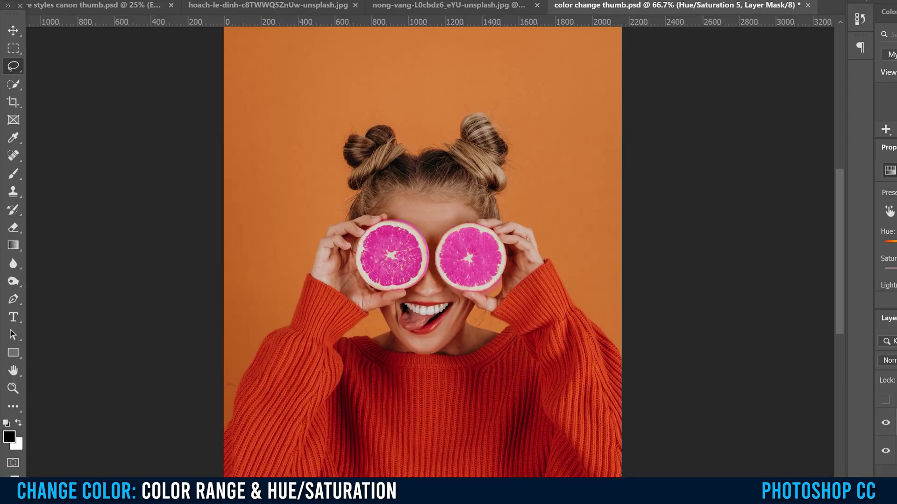
pyautogui.hotkey('ctrl', '+')
pyautogui.hotkey('ctrl', '+')
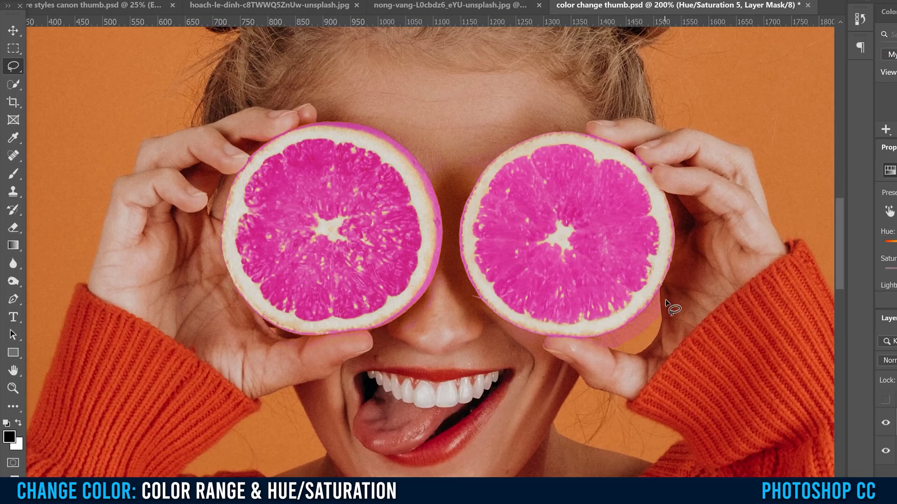
# Outline the pink spill below the right slice and prepare a 50 px brush on the Hue/Saturation 5 mask
pyautogui.moveTo(665, 301); pyautogui.dragTo(625, 334)
pyautogui.click(12, 68)
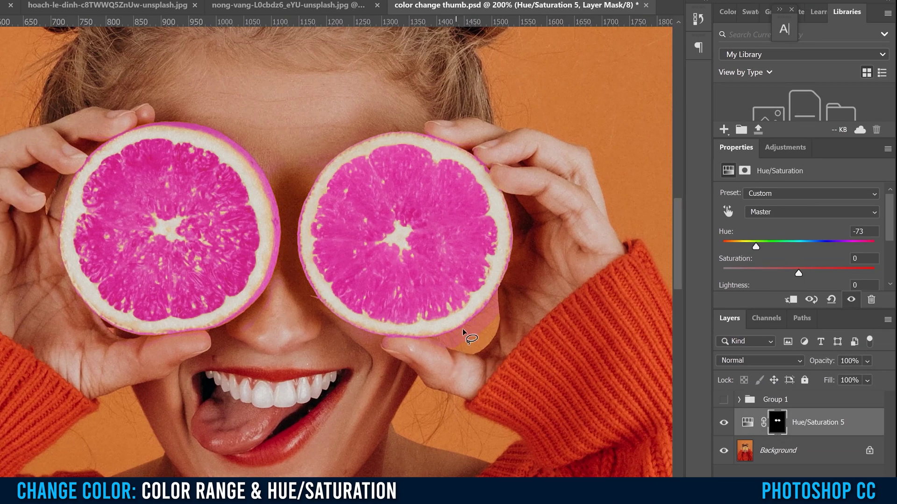
pyautogui.click(777, 424)
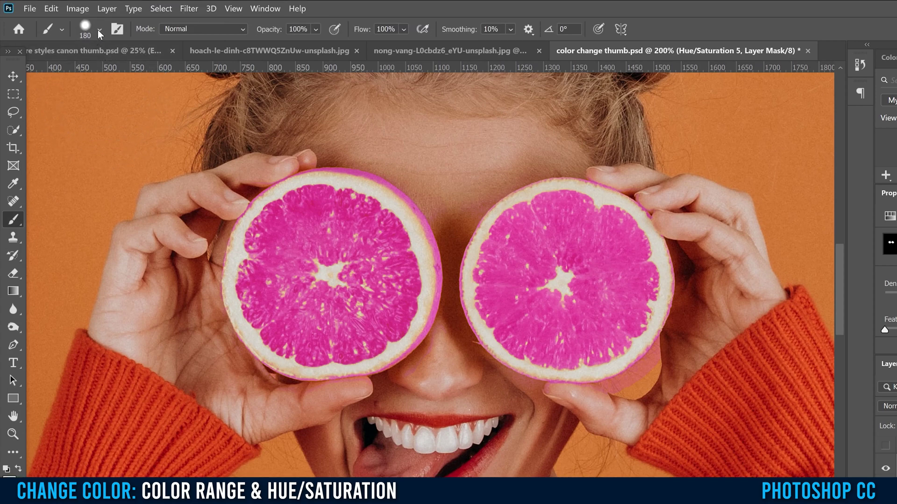
pyautogui.click(99, 29)
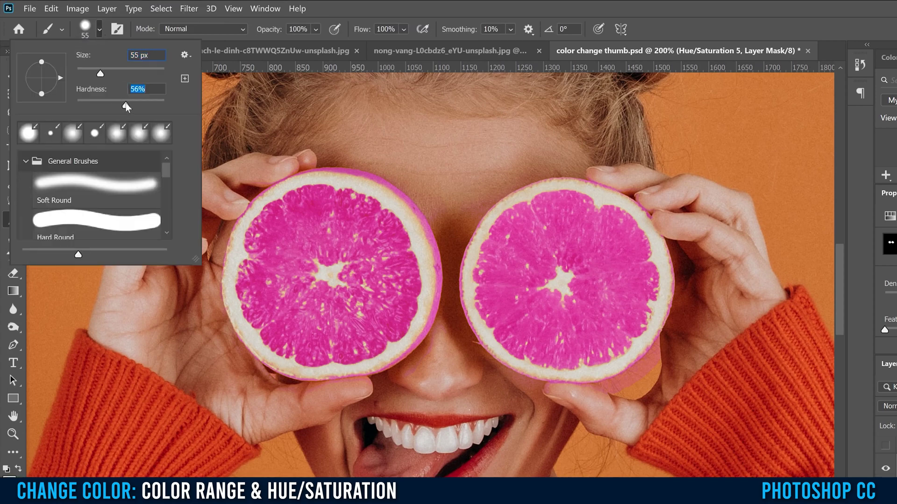
pyautogui.moveTo(101, 74); pyautogui.dragTo(98, 73)
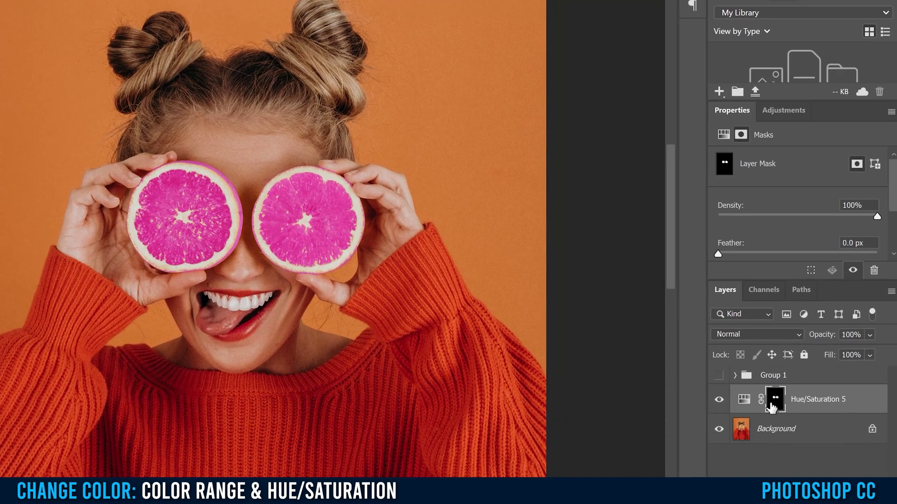
# Duplicate Hue/Saturation 5 and paint the copy's mask to remove it from the left fruit
pyautogui.click(775, 398)
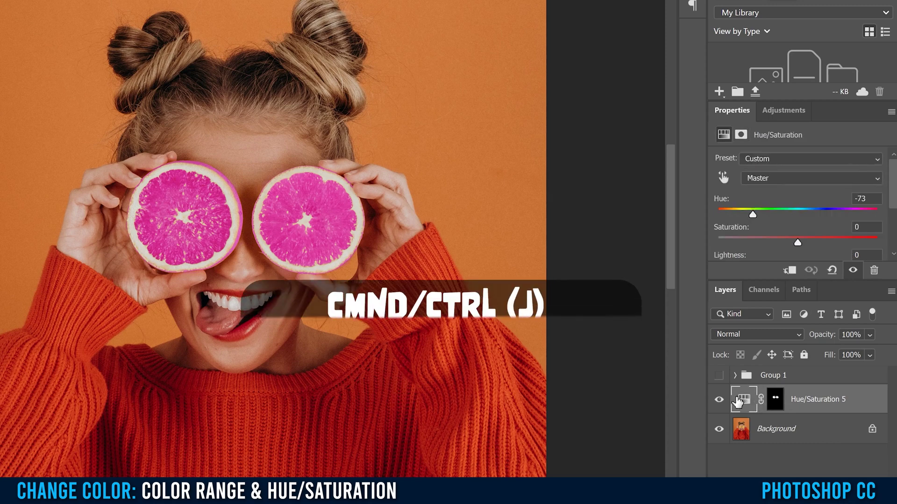
pyautogui.hotkey('ctrl', 'j')
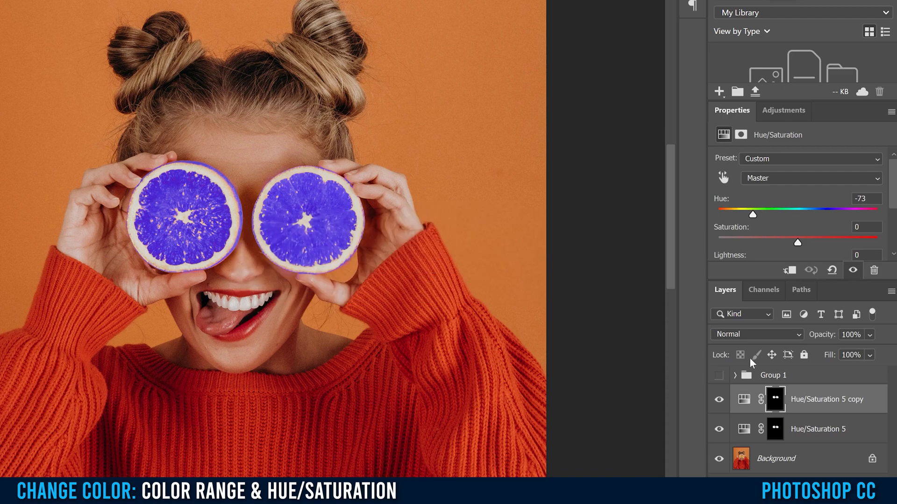
pyautogui.click(776, 401)
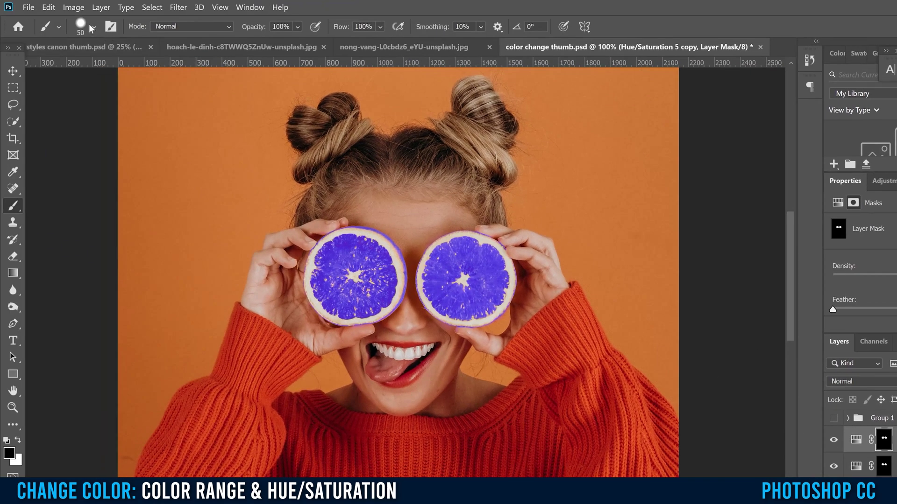
pyautogui.click(94, 27)
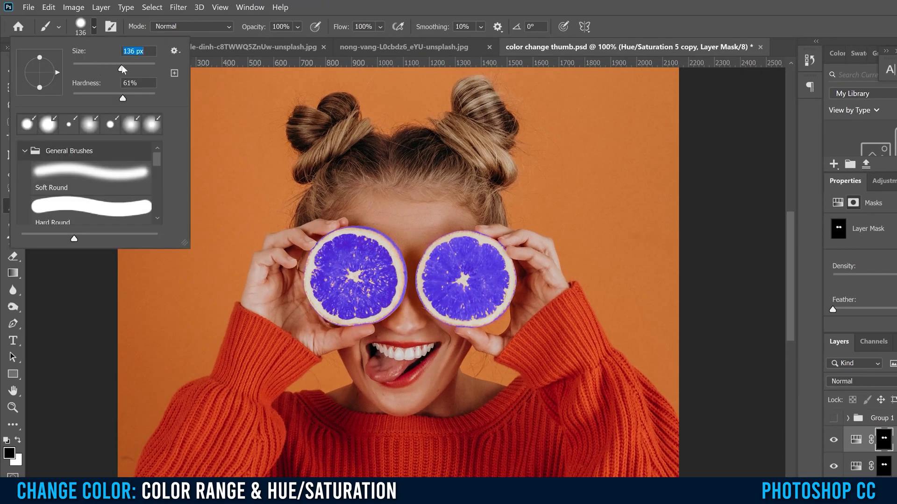
pyautogui.press('Return')
pyautogui.moveTo(325, 253)
pyautogui.mouseDown()
pyautogui.moveTo(343, 281)
pyautogui.moveTo(373, 262)
pyautogui.moveTo(386, 239)
pyautogui.mouseUp()
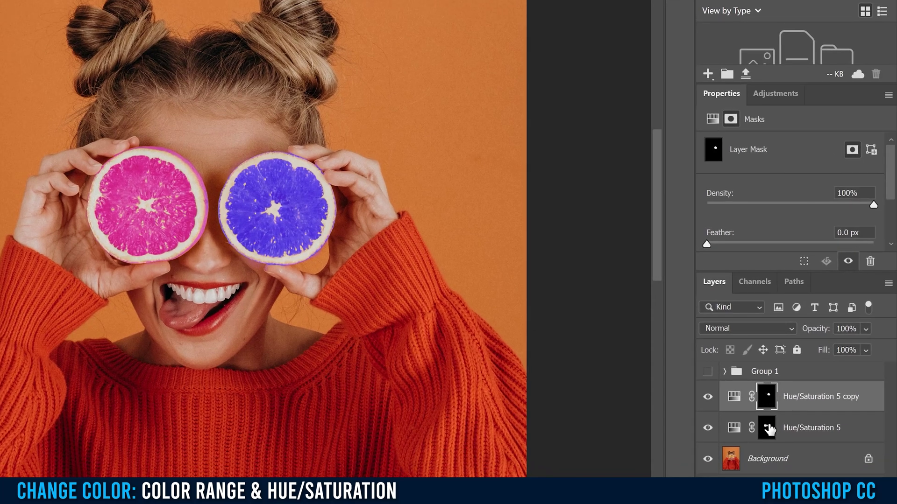
# Mask the original adjustment off the right fruit and set its Hue to +173 for blue
pyautogui.click(768, 428)
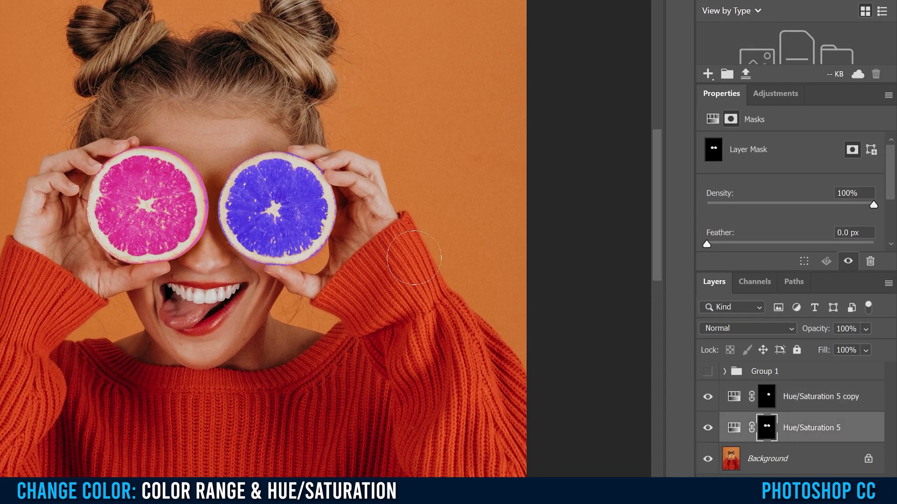
pyautogui.moveTo(310, 286)
pyautogui.mouseDown()
pyautogui.moveTo(314, 159)
pyautogui.moveTo(335, 252)
pyautogui.moveTo(293, 131)
pyautogui.moveTo(285, 313)
pyautogui.moveTo(261, 118)
pyautogui.moveTo(259, 289)
pyautogui.moveTo(239, 165)
pyautogui.mouseUp()
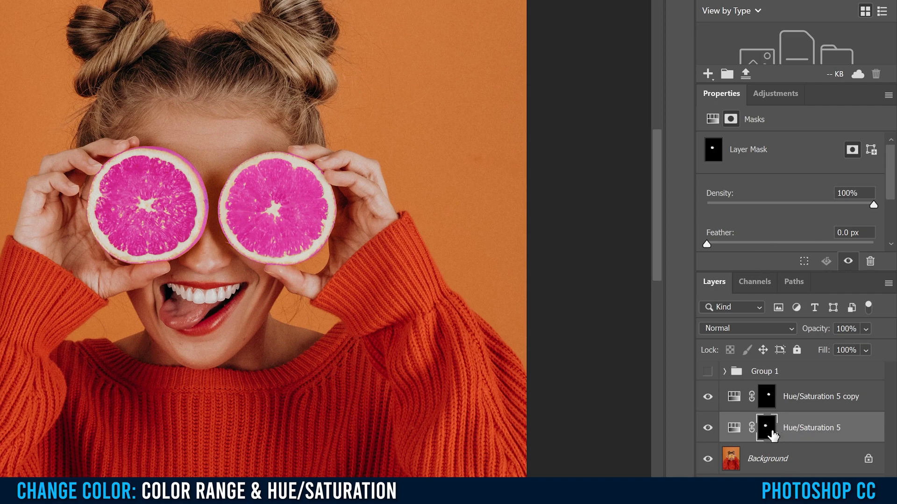
pyautogui.click(734, 429)
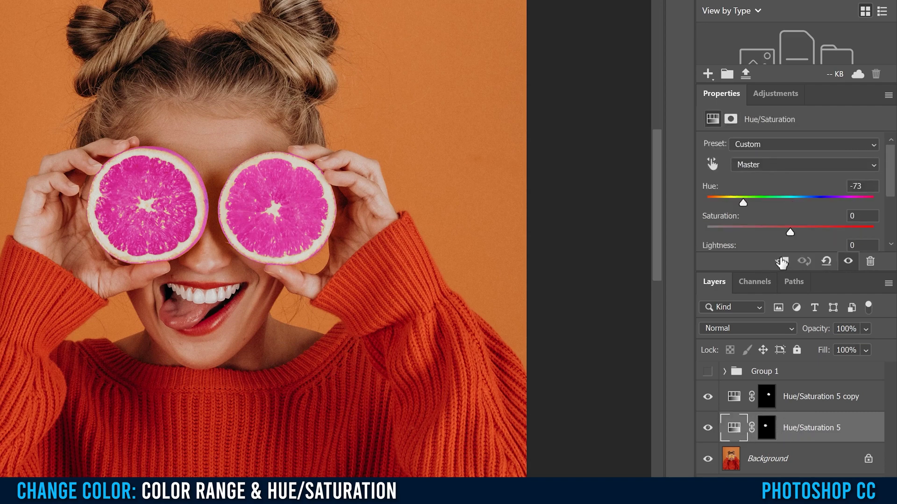
pyautogui.moveTo(743, 204); pyautogui.dragTo(873, 206)
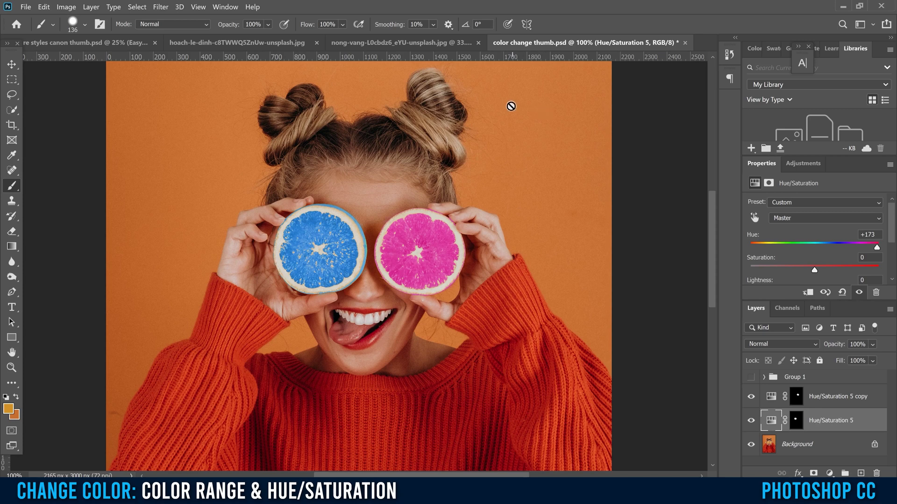
# On the Background layer, select the orange backdrop via Color Range and add a Hue/Saturation adjustment
pyautogui.click(775, 446)
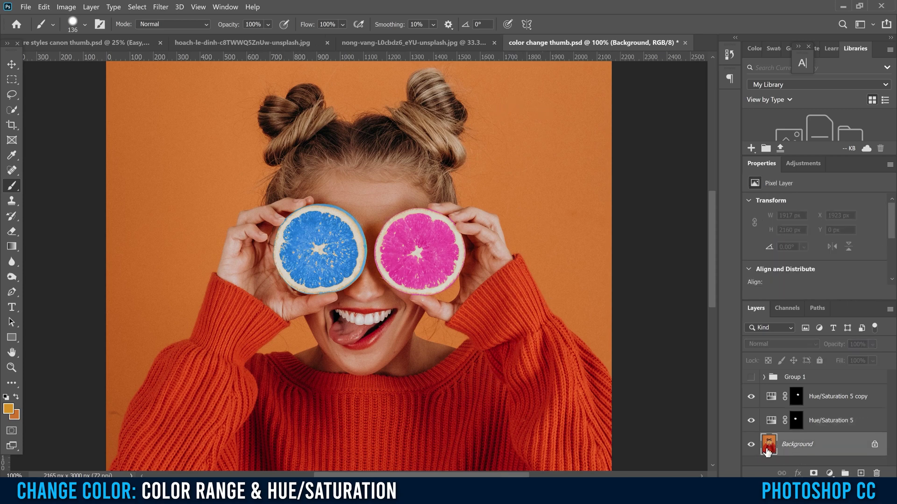
pyautogui.click(137, 7)
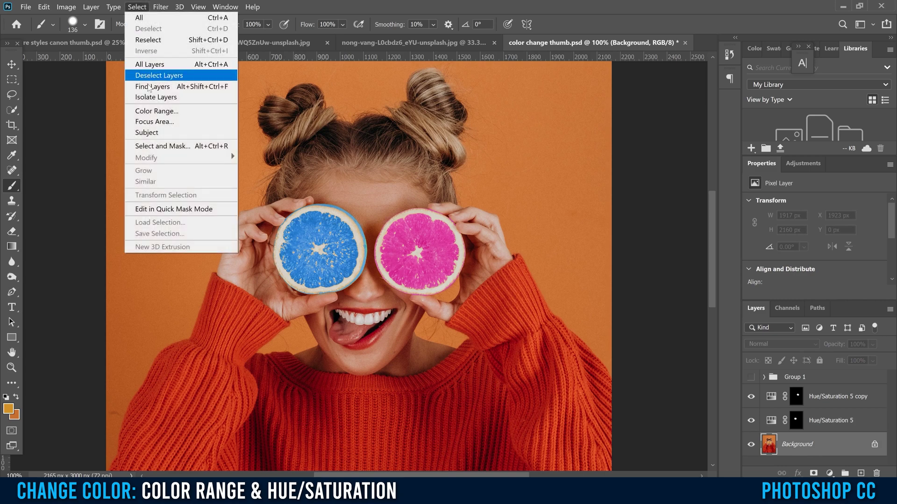
pyautogui.click(152, 111)
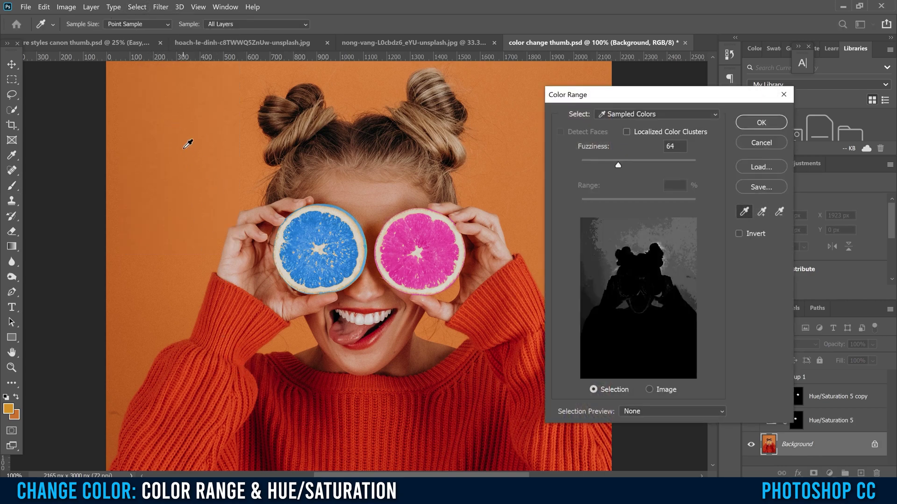
pyautogui.click(196, 160)
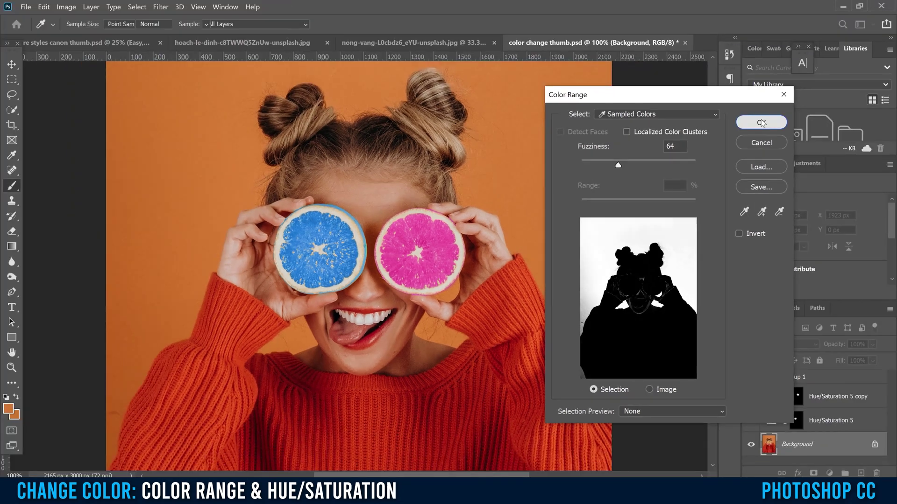
pyautogui.click(757, 121)
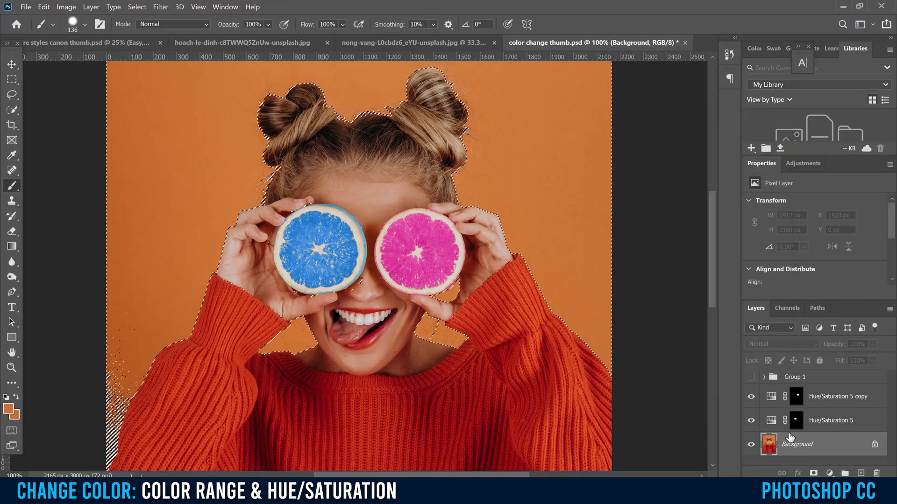
pyautogui.click(827, 473)
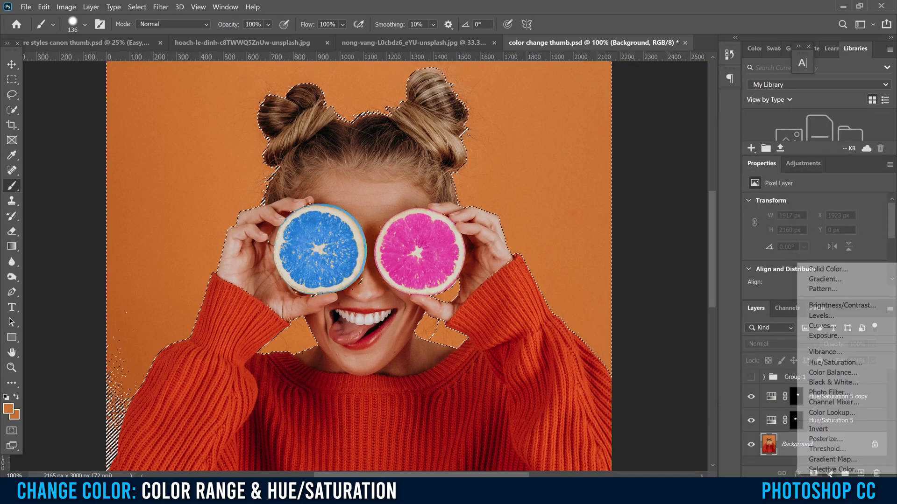
pyautogui.click(845, 363)
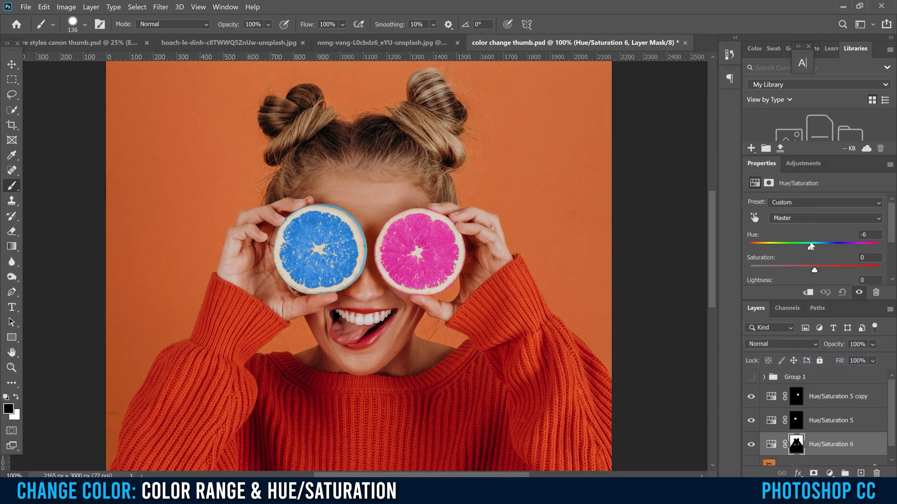
# Shift the backdrop adjustment's Hue away from orange and select its layer mask
pyautogui.moveTo(814, 247); pyautogui.dragTo(844, 251)
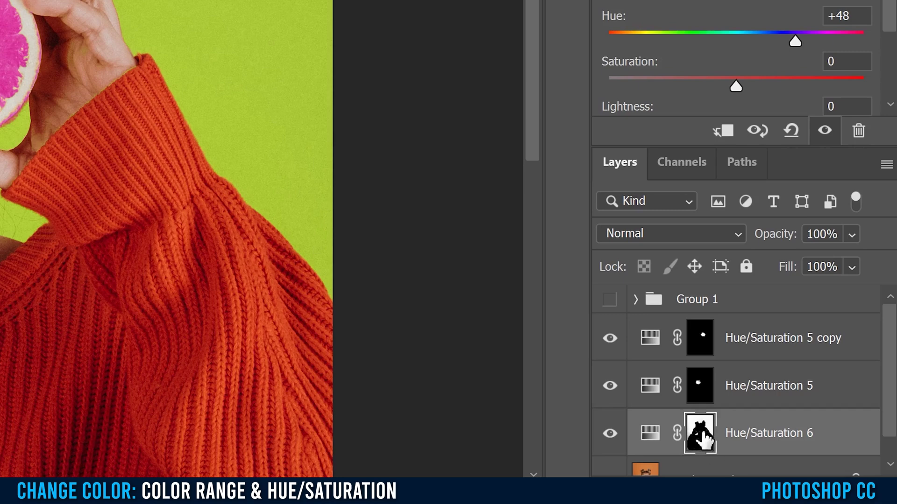
pyautogui.click(701, 442)
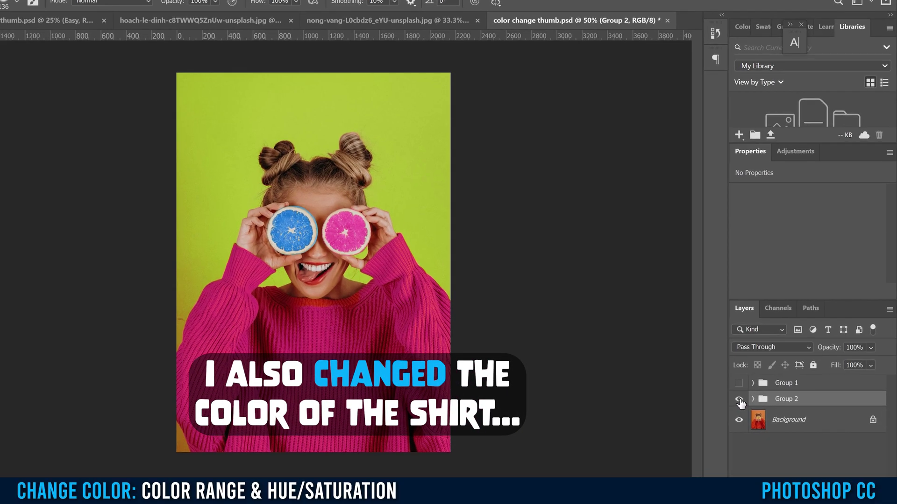
pyautogui.click(751, 392)
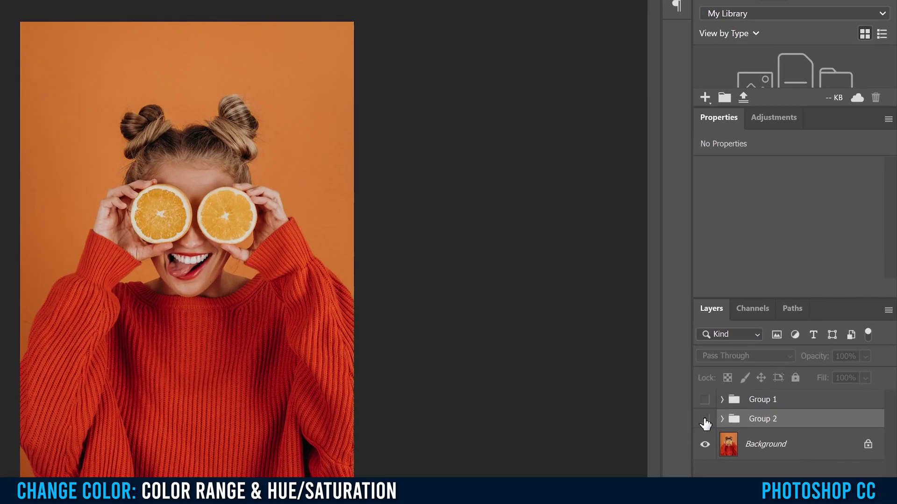
pyautogui.click(704, 420)
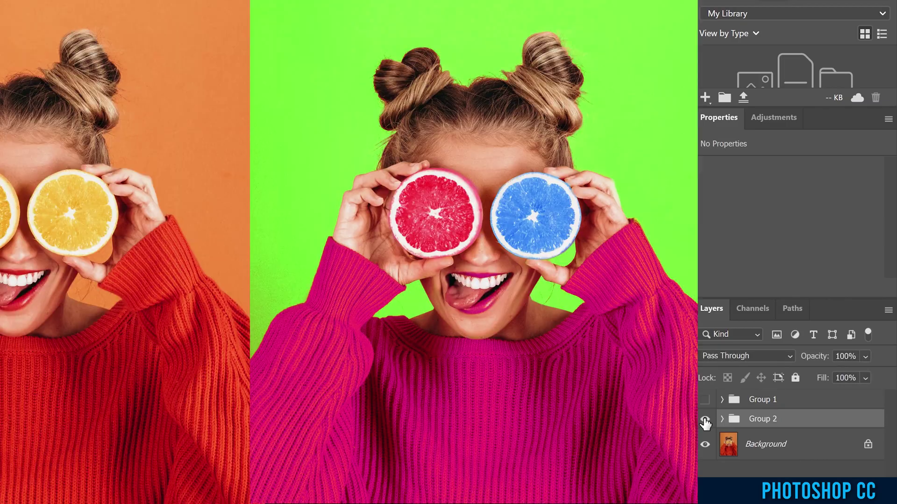